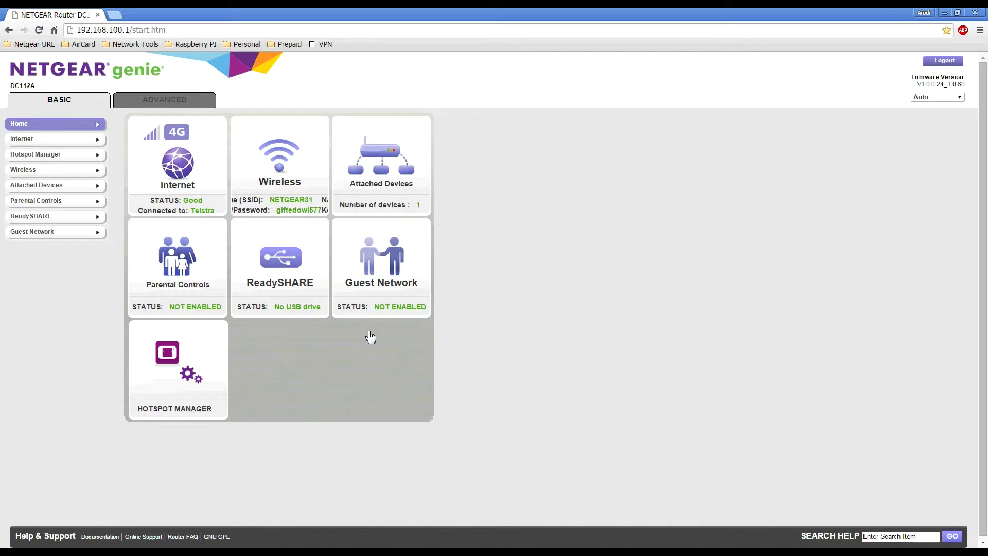
Open the router's admin page at 192.168.100.1
{"action": "left_click", "coordinate": [197, 28]}
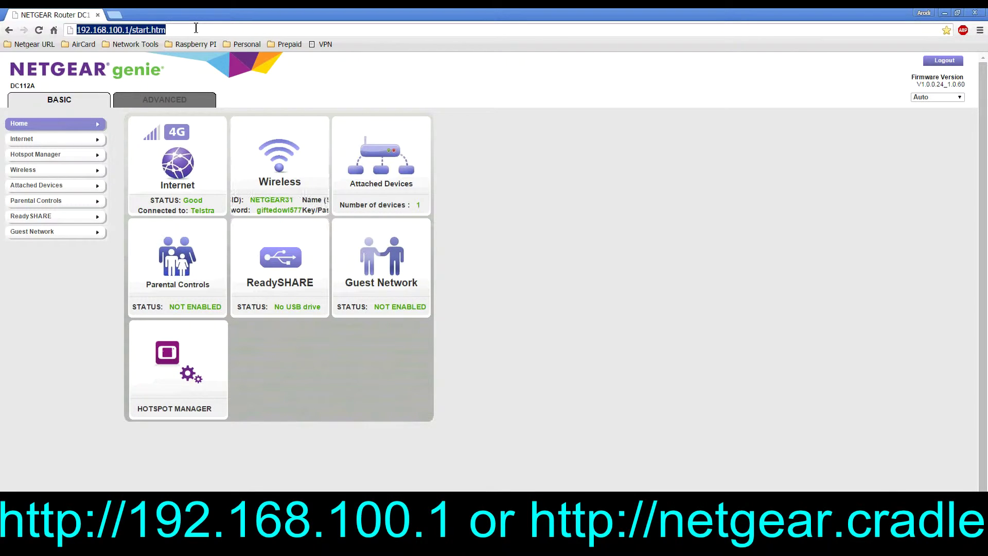
{"action": "type", "text": "192"}
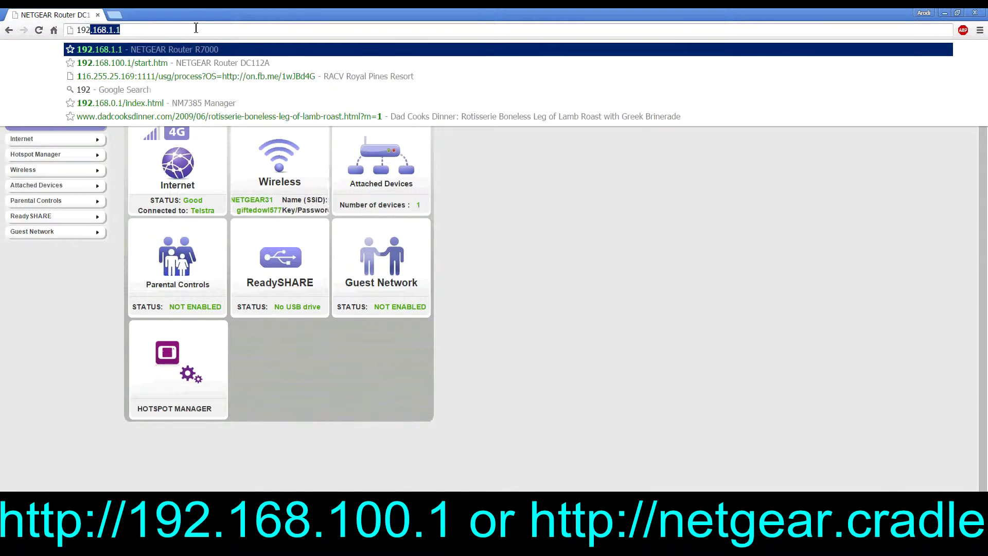
{"action": "type", "text": ".168"}
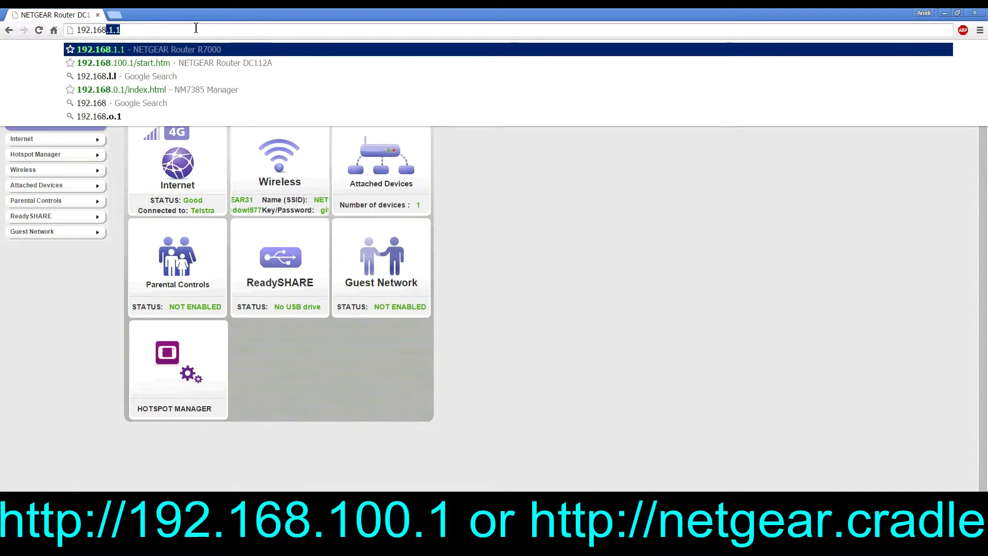
{"action": "type", "text": ".100.1"}
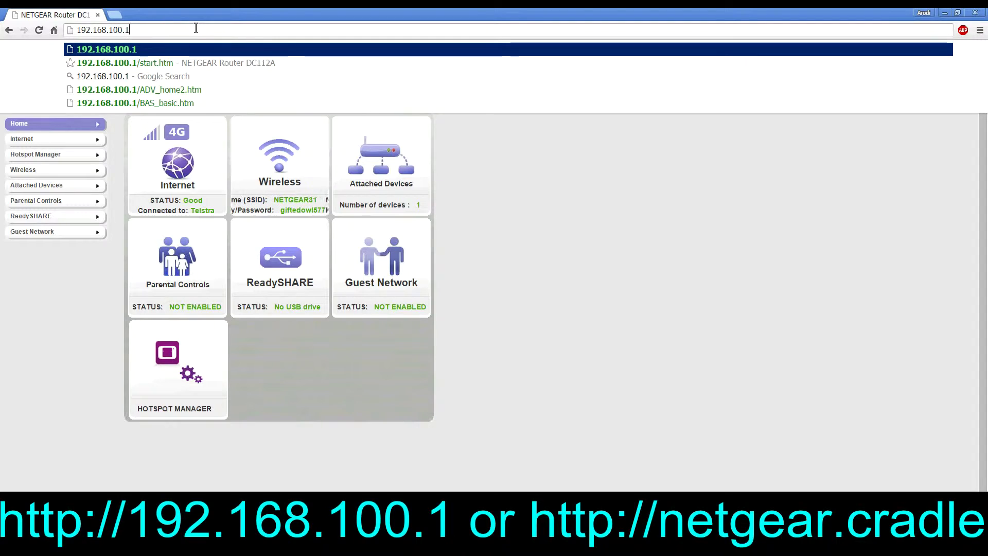
{"action": "key", "text": "Return"}
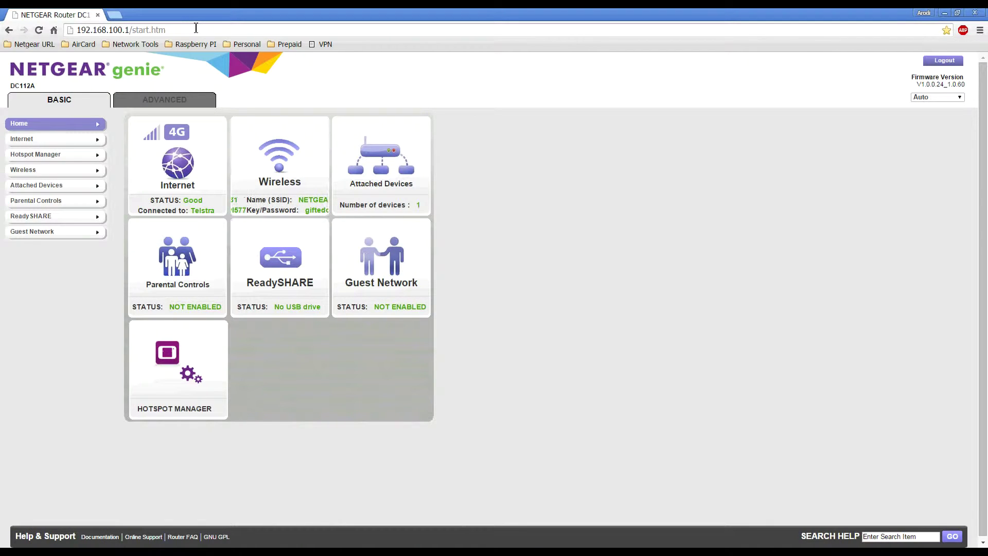
Open the Internet Setup page in the router's advanced settings
{"action": "left_click", "coordinate": [160, 105]}
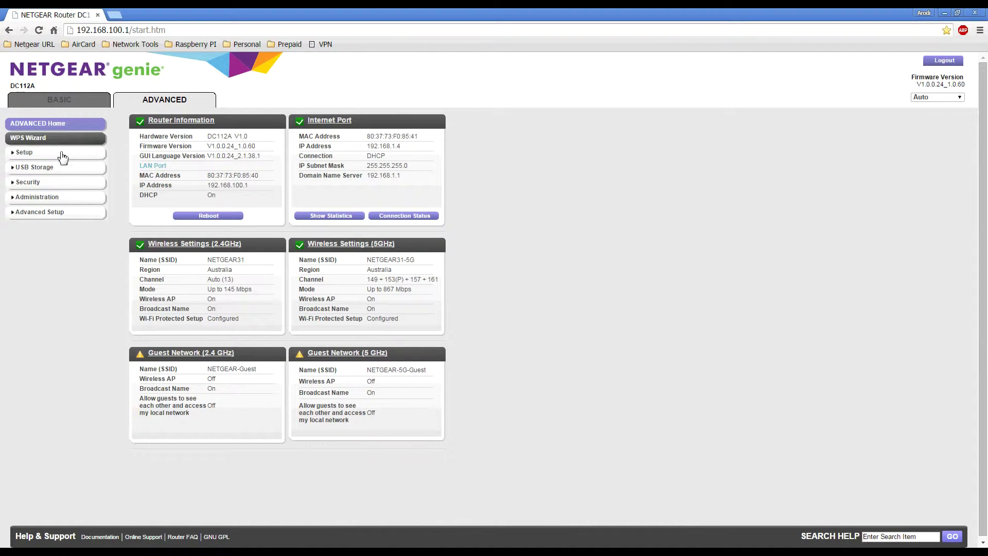
{"action": "left_click", "coordinate": [28, 156]}
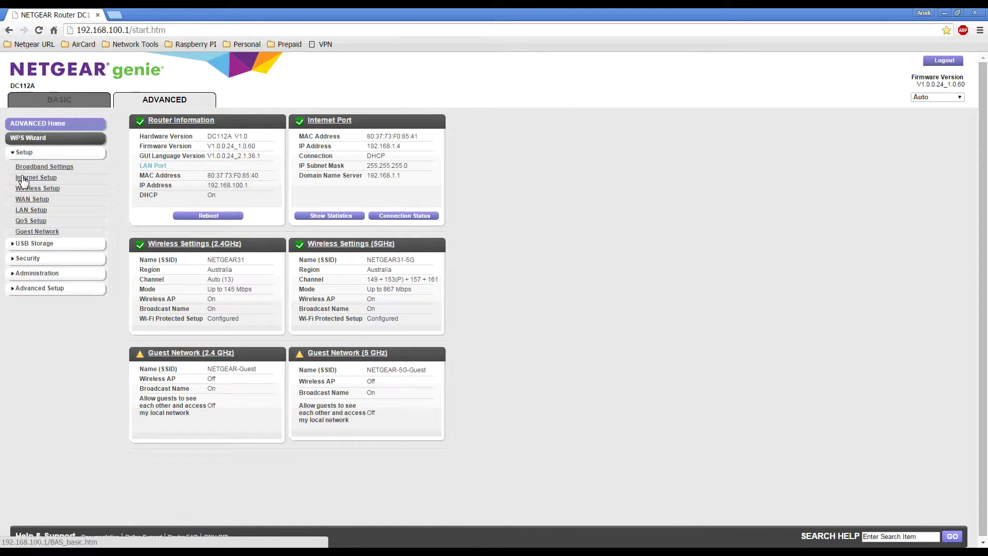
{"action": "left_click", "coordinate": [23, 178]}
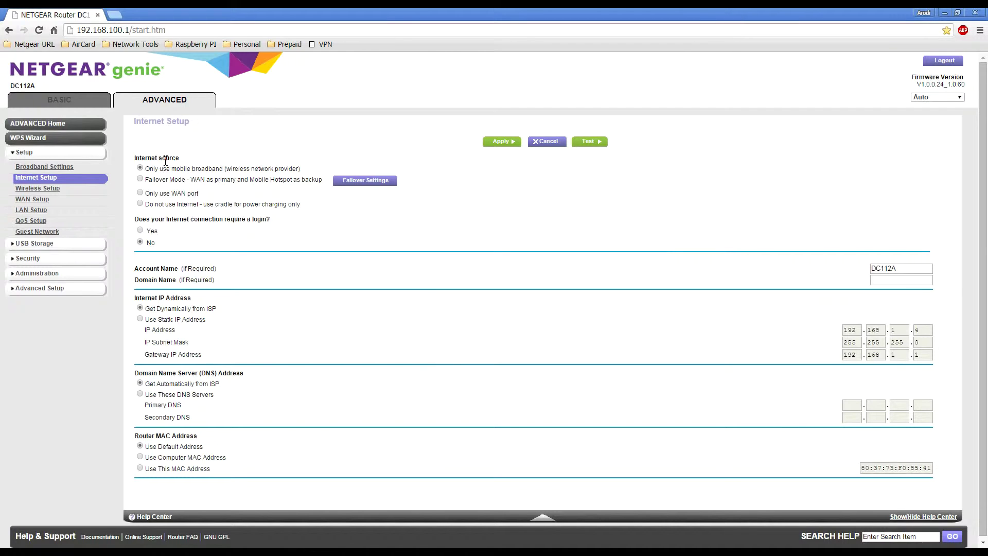
Read through the four internet source options: mobile broadband only, Failover Mode, WAN port only, and cradle for power charging only
{"action": "left_click_drag", "start_coordinate": [146, 170], "coordinate": [304, 170]}
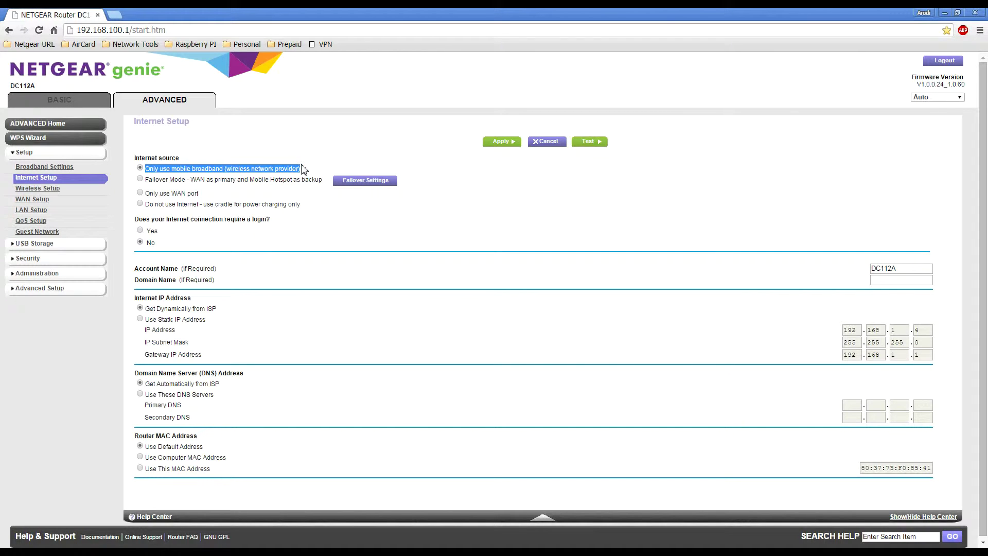
{"action": "left_click", "coordinate": [148, 183]}
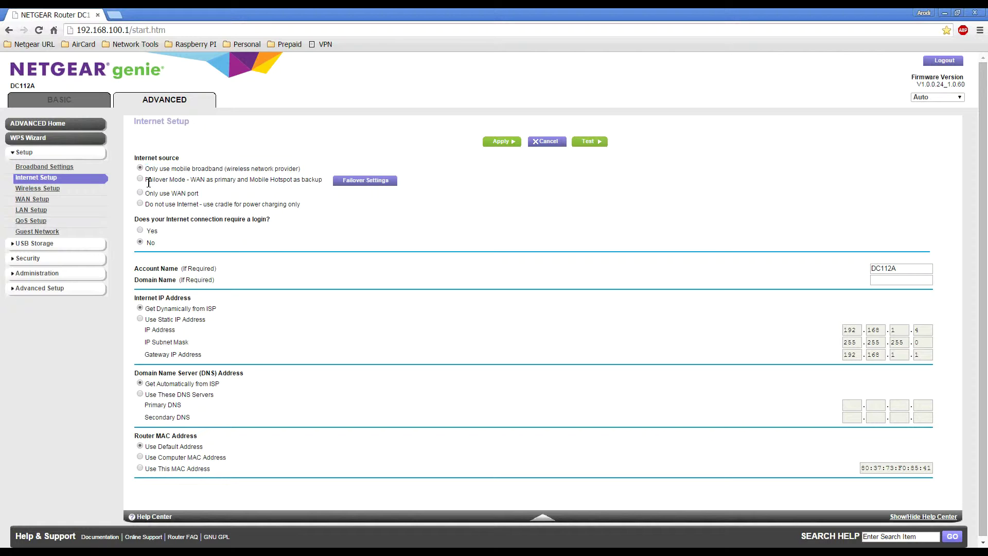
{"action": "left_click_drag", "start_coordinate": [148, 179], "coordinate": [323, 178]}
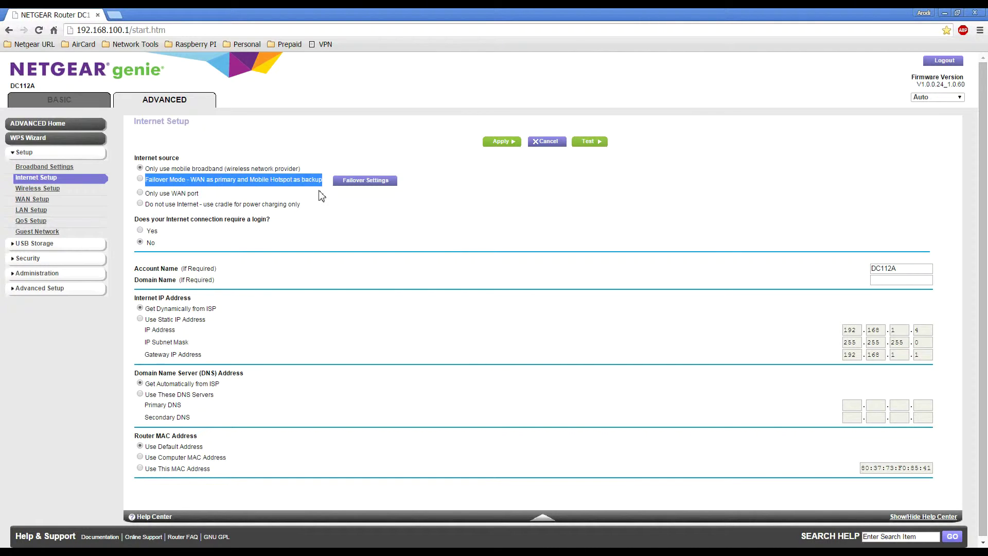
{"action": "left_click", "coordinate": [320, 193]}
{"action": "left_click_drag", "start_coordinate": [146, 193], "coordinate": [200, 194]}
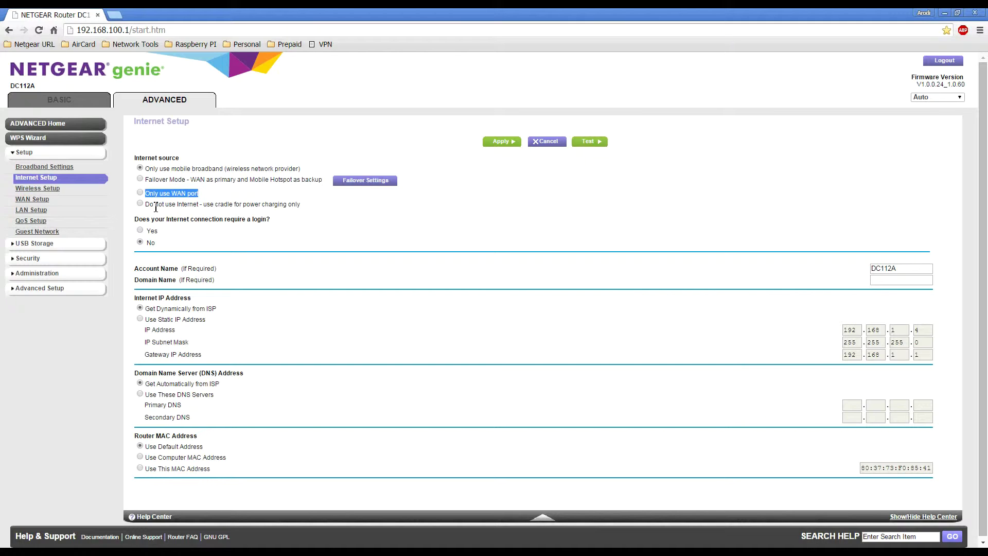
{"action": "left_click_drag", "start_coordinate": [145, 205], "coordinate": [323, 214]}
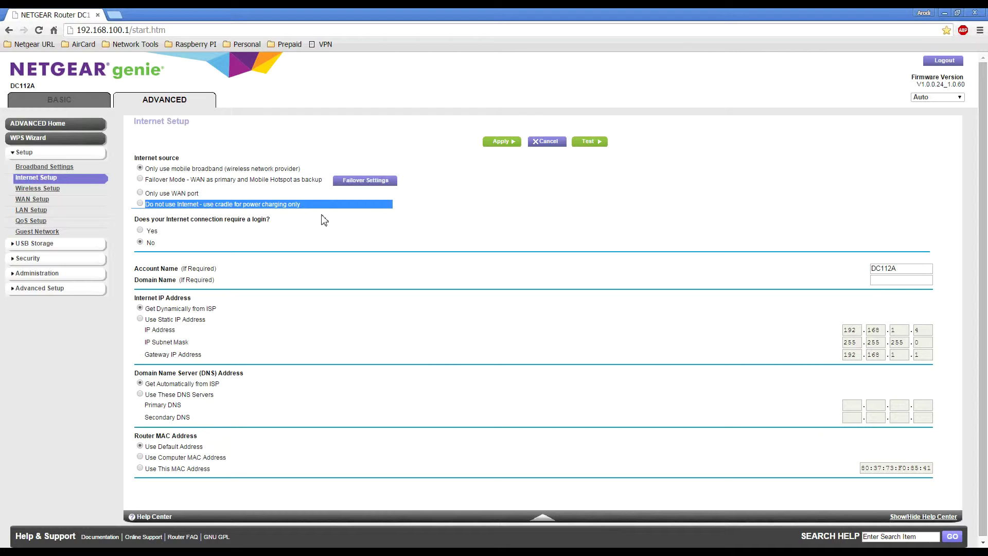
Set the internet source to Failover Mode with WAN as primary and Mobile Hotspot as backup, applying it with the saved admin login
{"action": "left_click", "coordinate": [323, 237]}
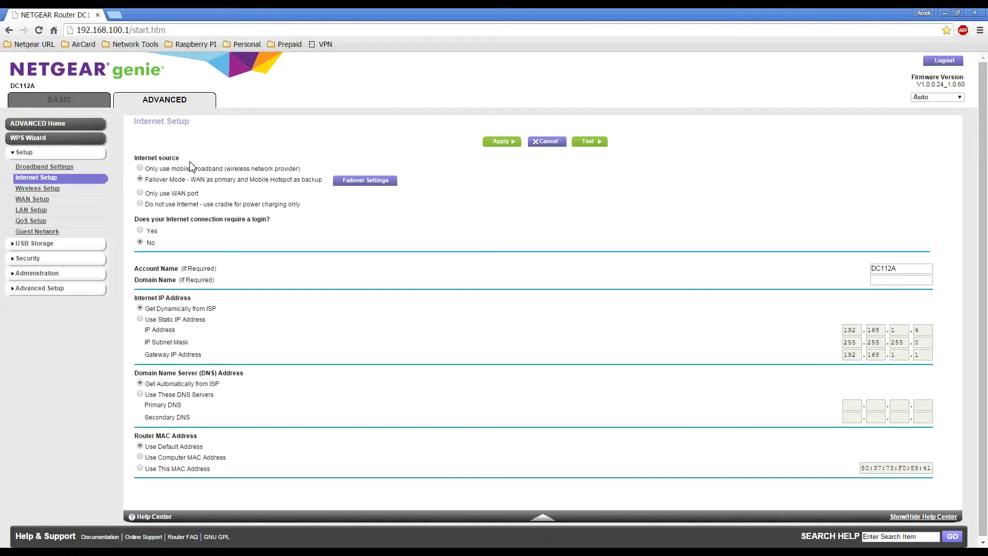
{"action": "left_click", "coordinate": [500, 145]}
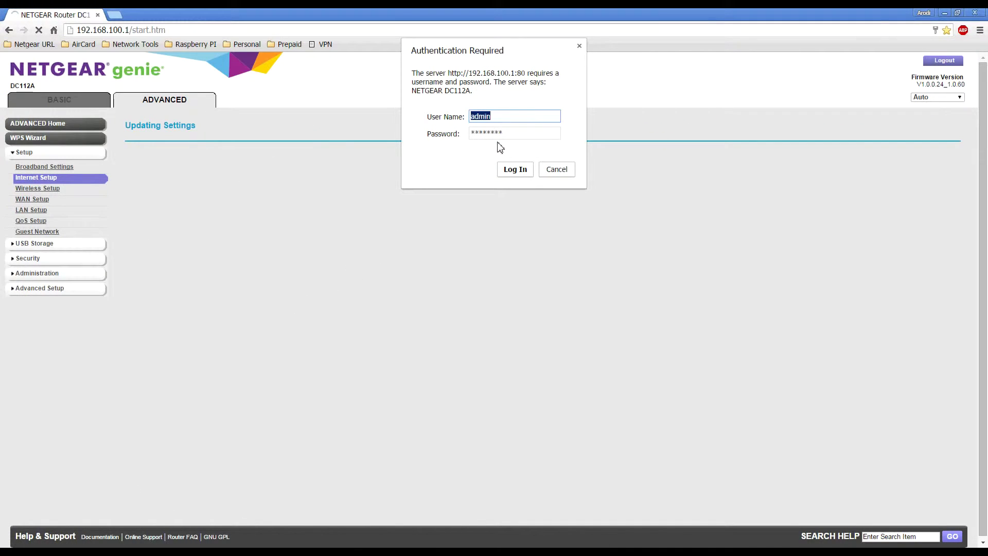
{"action": "left_click", "coordinate": [507, 170]}
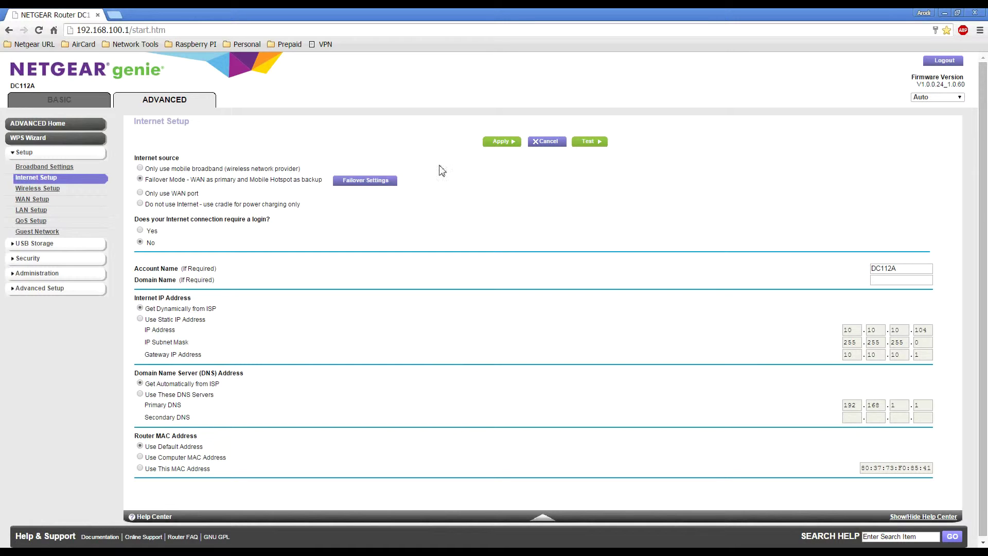
Open the failover settings and choose "Ping this IP address" as the failover detection method
{"action": "left_click", "coordinate": [374, 185]}
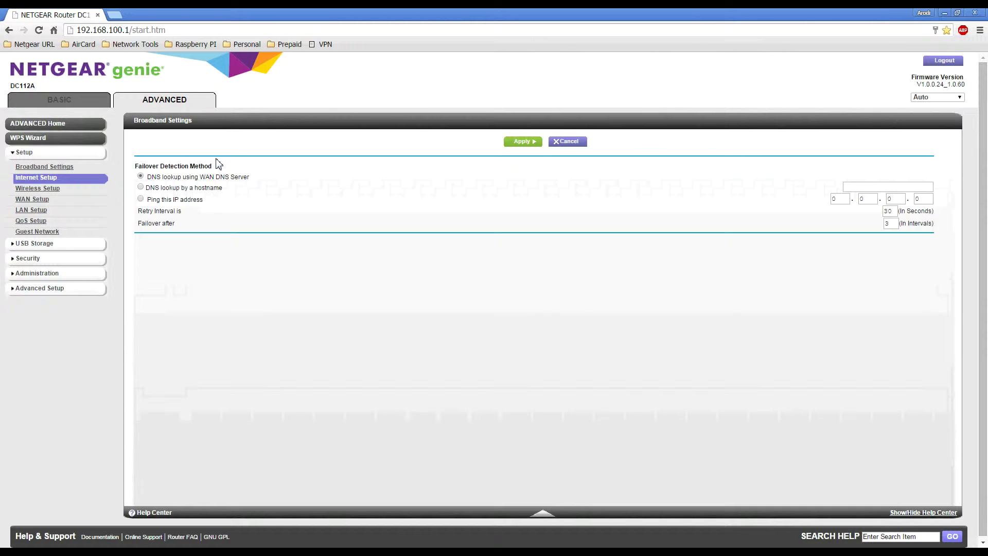
{"action": "left_click", "coordinate": [141, 187]}
{"action": "left_click", "coordinate": [141, 199]}
Examine the retry interval in seconds and the number of intervals before failover
{"action": "double_click", "coordinate": [889, 223]}
{"action": "double_click", "coordinate": [893, 212]}
{"action": "left_click", "coordinate": [891, 225]}
{"action": "double_click", "coordinate": [891, 225]}
{"action": "double_click", "coordinate": [894, 211]}
{"action": "double_click", "coordinate": [892, 224]}
{"action": "double_click", "coordinate": [893, 212]}
{"action": "double_click", "coordinate": [891, 224]}
{"action": "double_click", "coordinate": [895, 211]}
{"action": "double_click", "coordinate": [890, 226]}
{"action": "double_click", "coordinate": [893, 215]}
{"action": "left_click", "coordinate": [893, 223]}
Set the failover ping IP address to 8.8.8.8 and apply the failover settings
{"action": "double_click", "coordinate": [844, 201]}
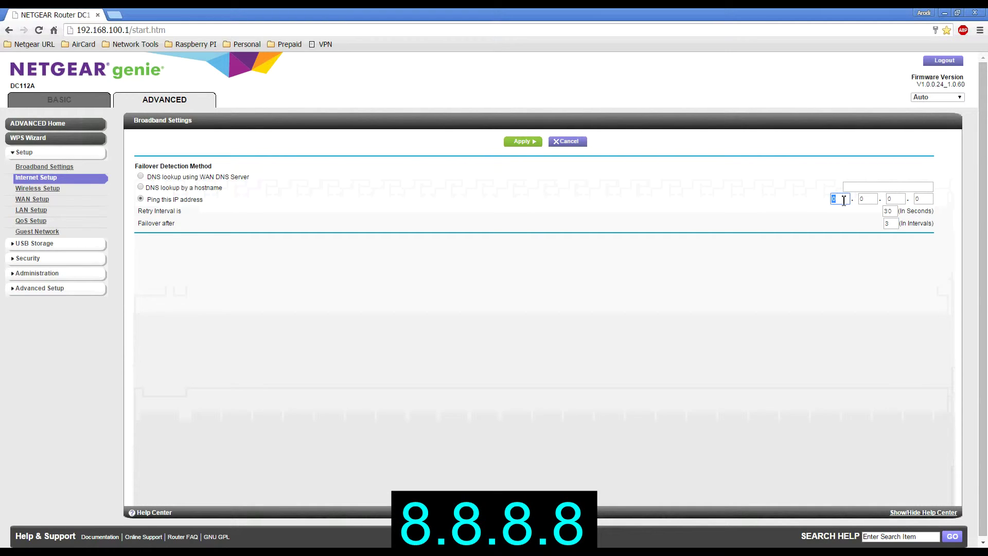
{"action": "type", "text": "8"}
{"action": "key", "text": "Tab"}
{"action": "type", "text": "8"}
{"action": "key", "text": "Tab"}
{"action": "type", "text": "8"}
{"action": "key", "text": "Tab"}
{"action": "type", "text": "8"}
{"action": "left_click", "coordinate": [532, 147]}
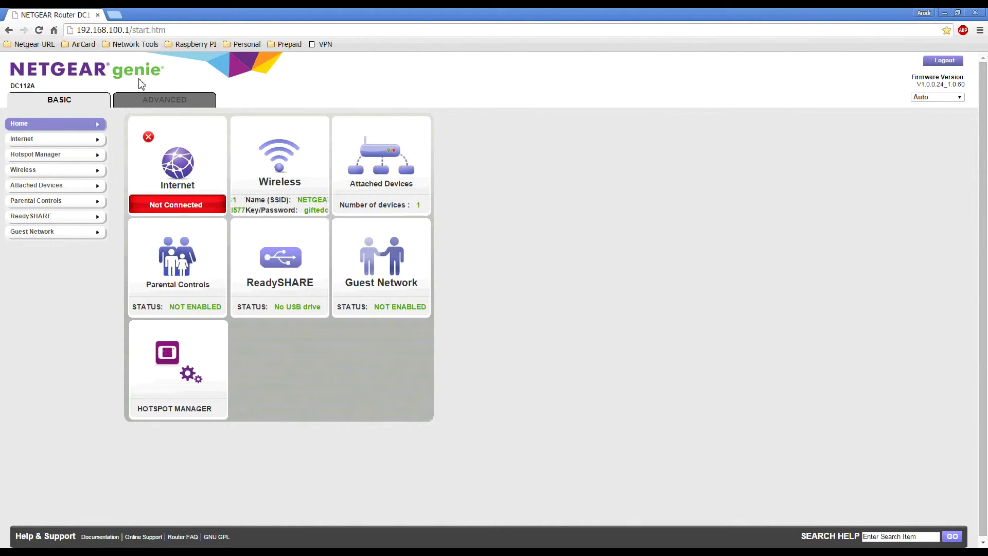
Check the Internet status on the basic home page and the Internet Port IP address on the advanced home page
{"action": "left_click", "coordinate": [152, 102]}
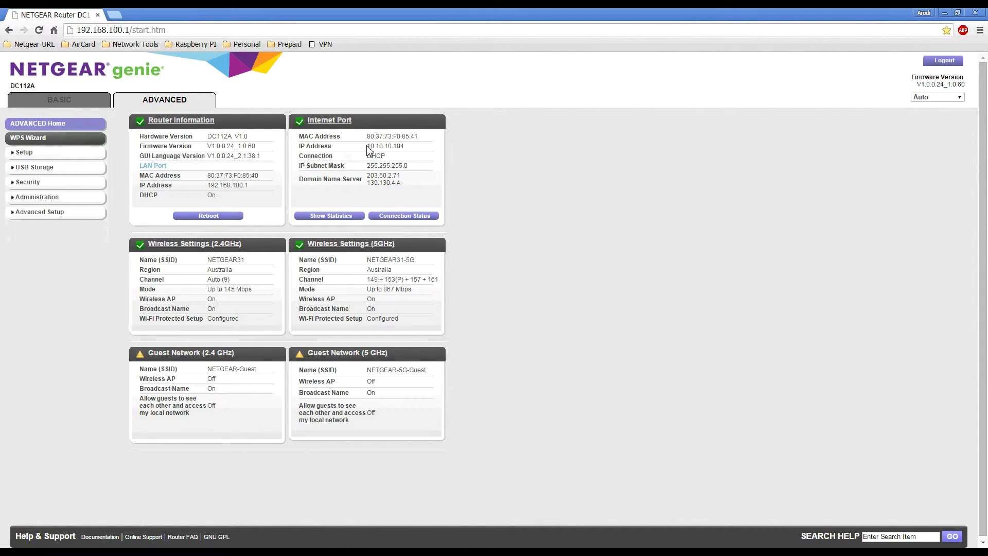
{"action": "left_click_drag", "start_coordinate": [366, 146], "coordinate": [410, 154]}
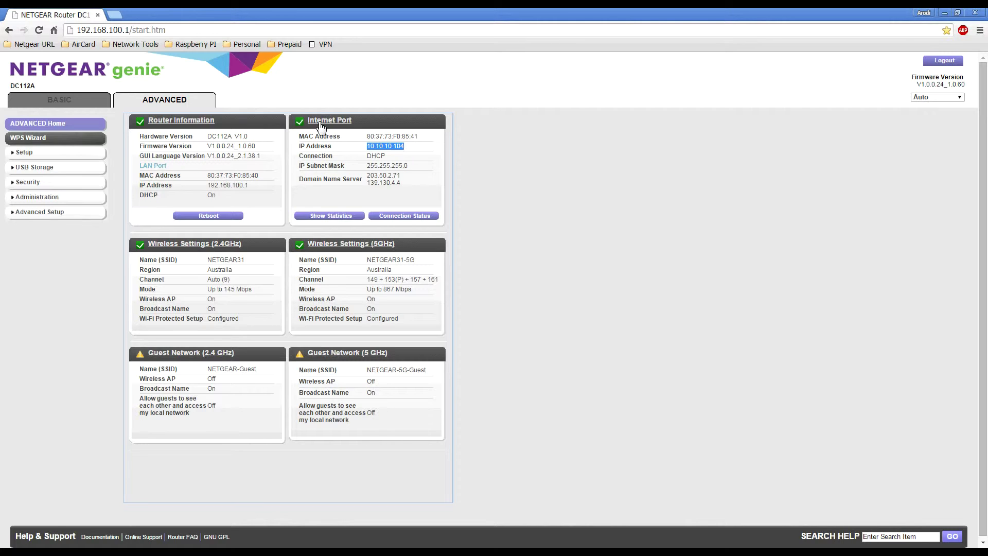
{"action": "left_click", "coordinate": [72, 105]}
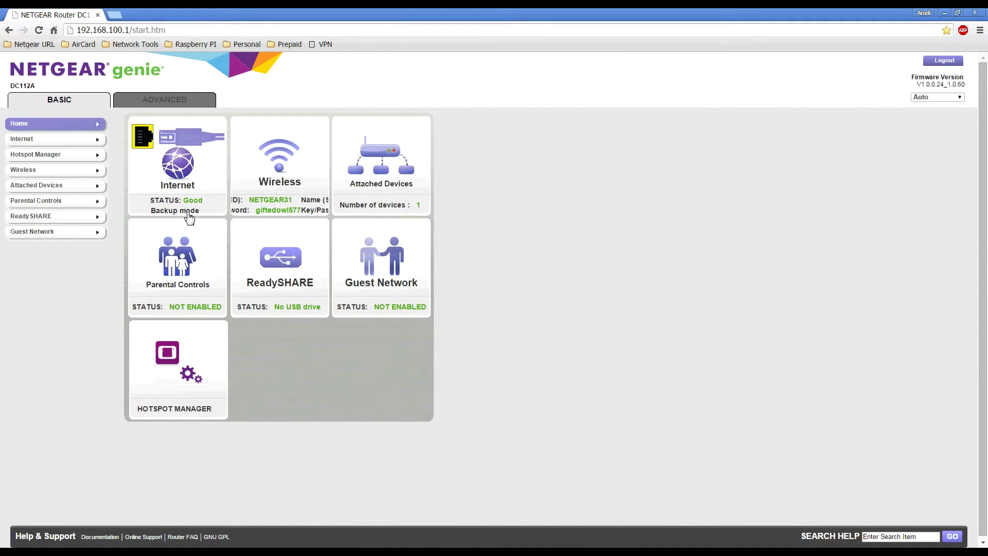
{"action": "left_click", "coordinate": [178, 100]}
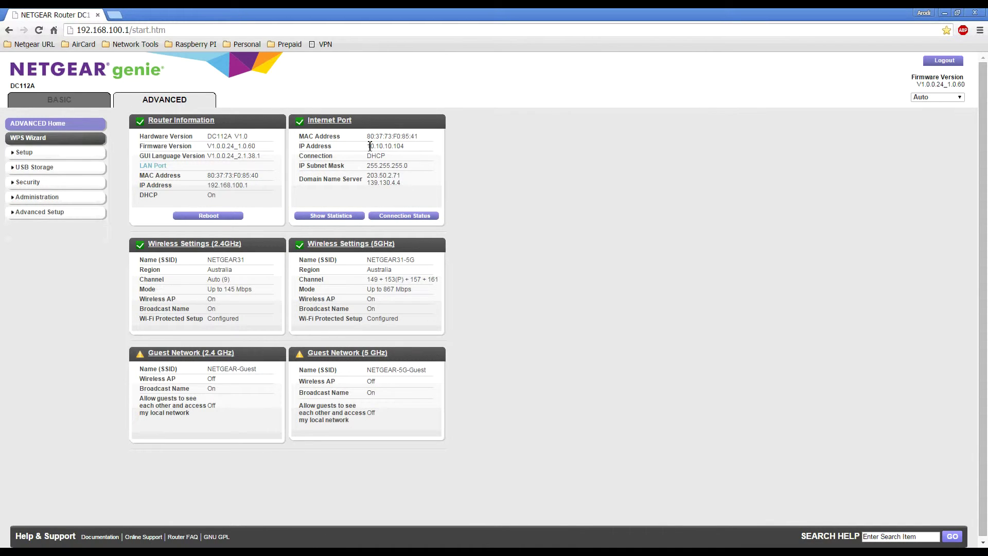
{"action": "left_click_drag", "start_coordinate": [370, 146], "coordinate": [405, 147]}
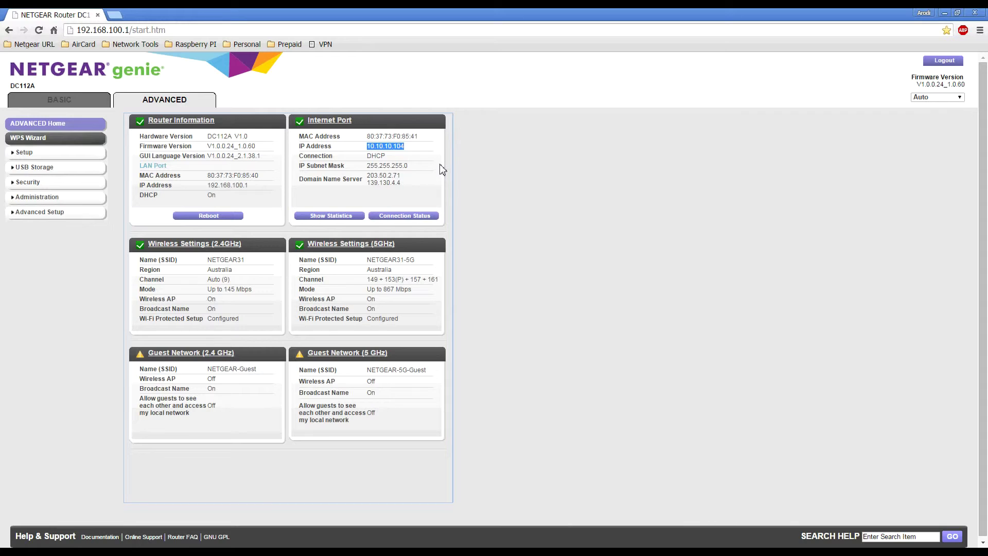
{"action": "left_click", "coordinate": [493, 170]}
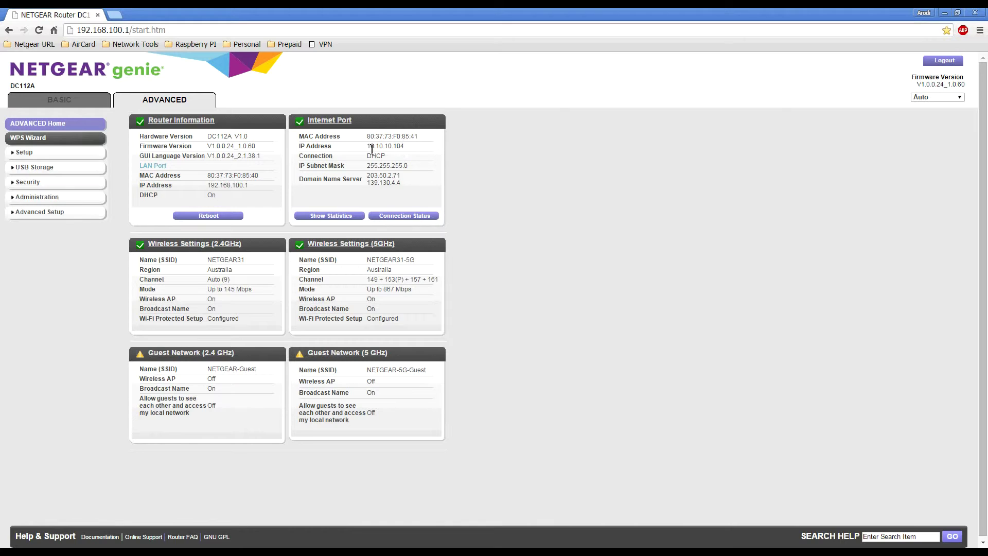
{"action": "left_click_drag", "start_coordinate": [367, 147], "coordinate": [411, 146]}
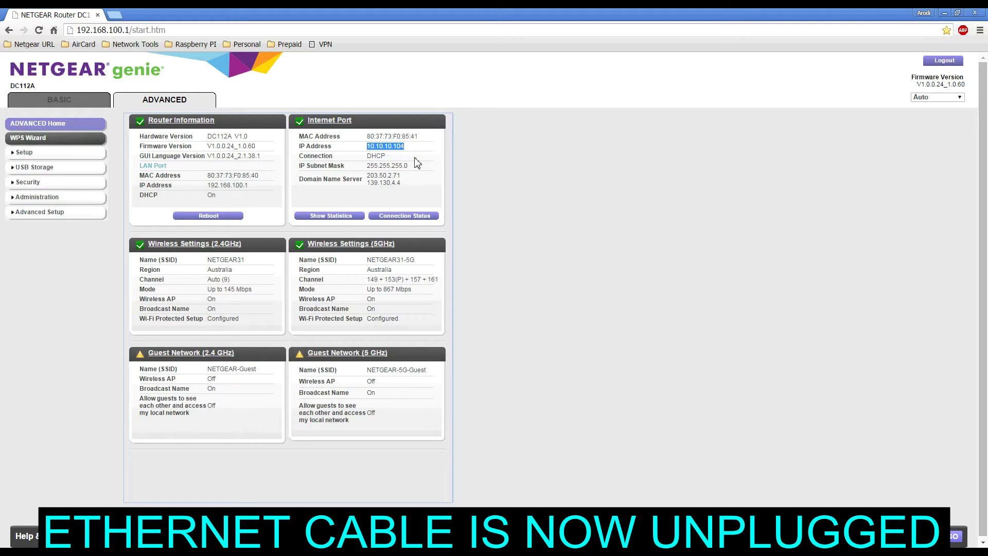
Check the basic Internet status and the advanced Internet Port addresses again with the Ethernet cable unplugged to test the failover
{"action": "left_click", "coordinate": [77, 106]}
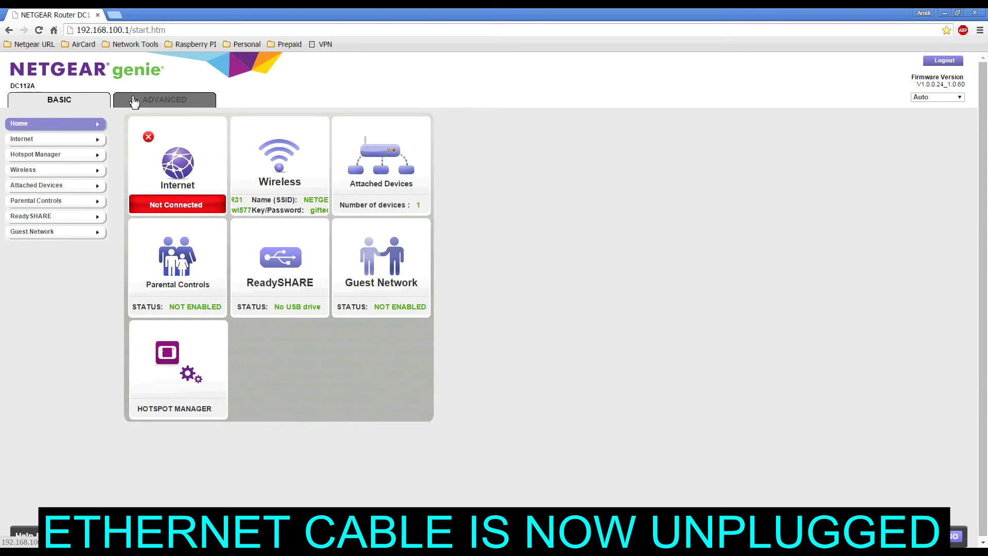
{"action": "left_click", "coordinate": [134, 101]}
{"action": "left_click", "coordinate": [77, 100]}
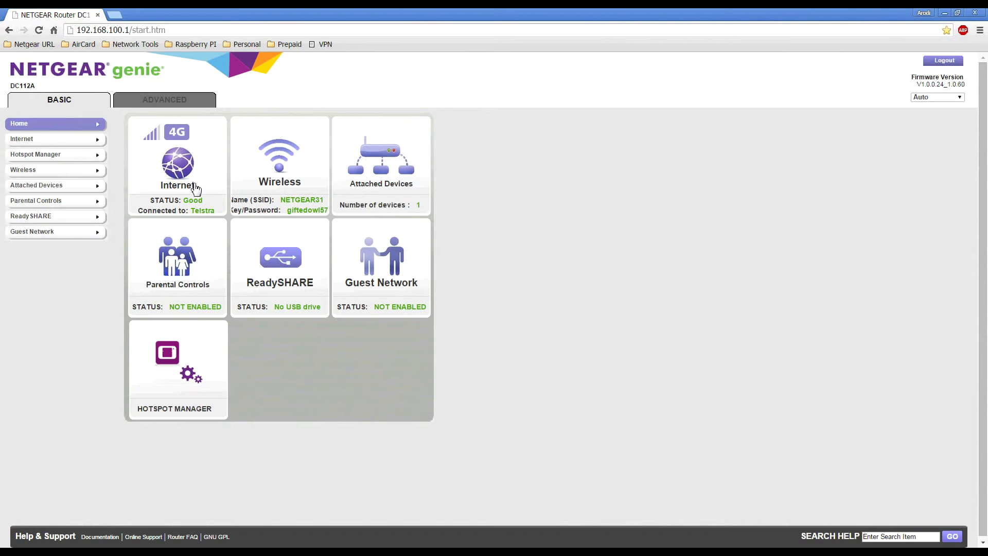
{"action": "left_click", "coordinate": [163, 101]}
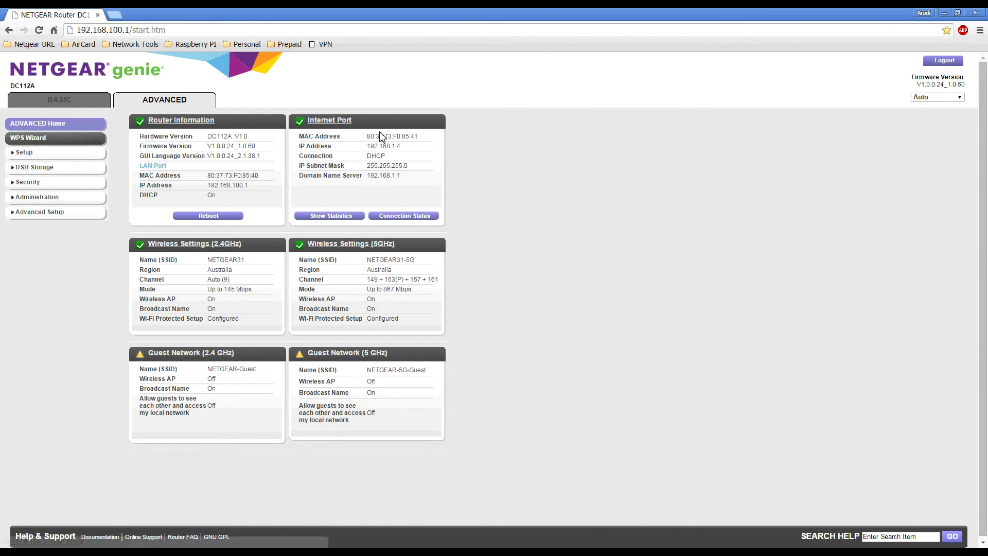
{"action": "left_click_drag", "start_coordinate": [366, 146], "coordinate": [404, 178]}
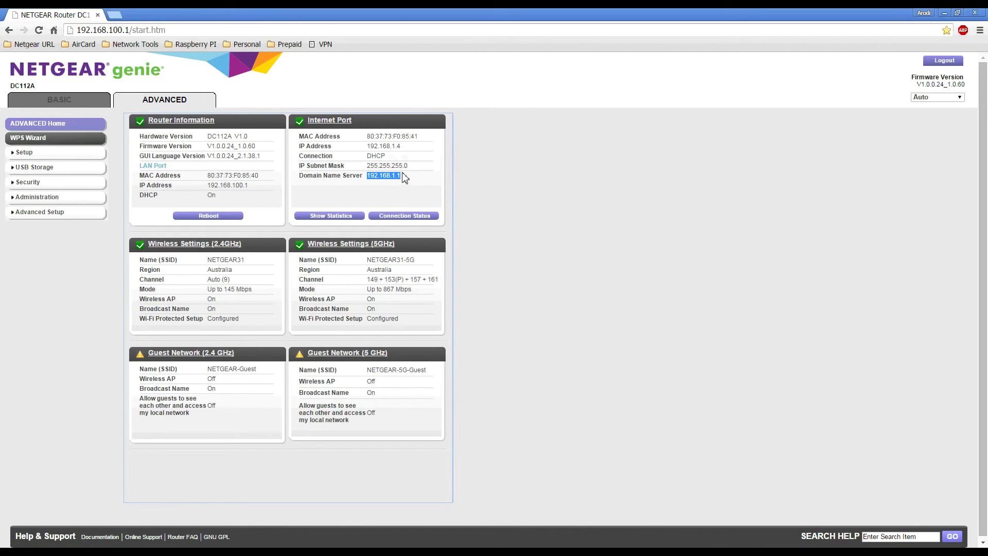